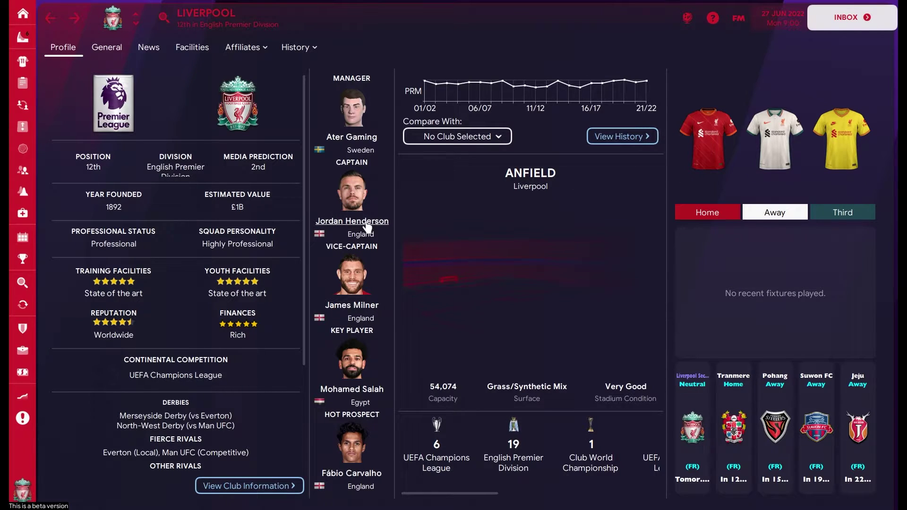
Step: In File Explorer, view the games folder under Documents > Sports Interactive > Football Manager 2023, and return to its parent folder
left_click(352, 221)
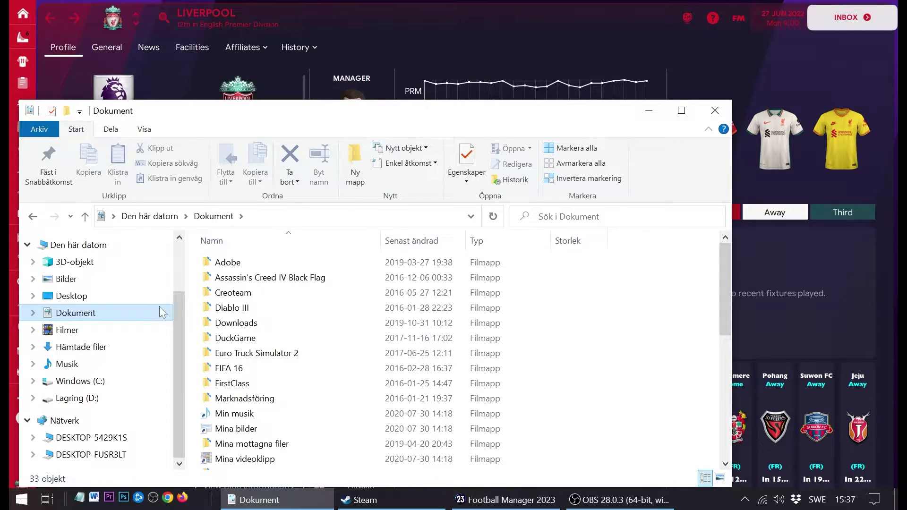
scroll(272, 334, "down", 4)
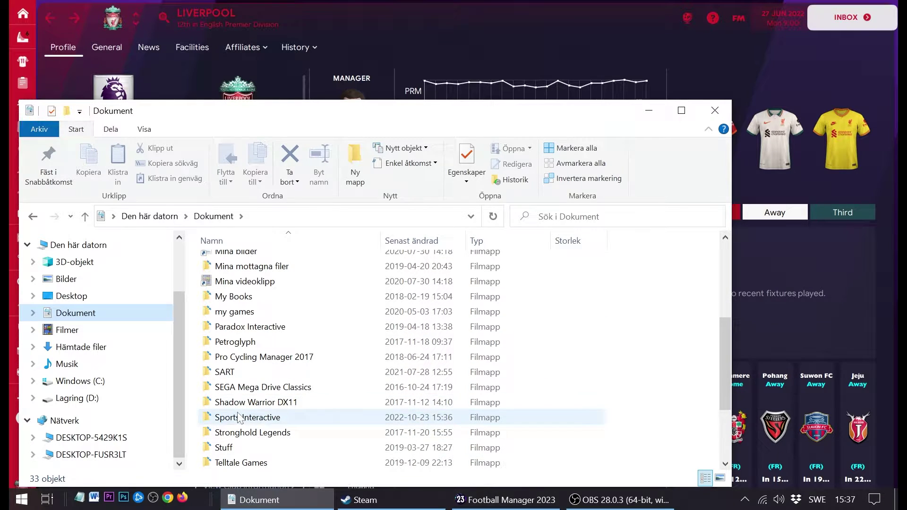
double_click(241, 418)
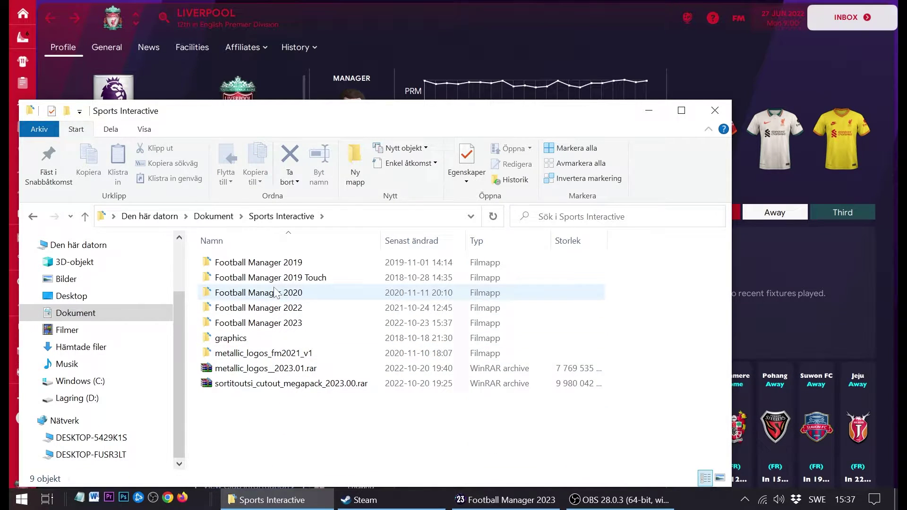
double_click(263, 324)
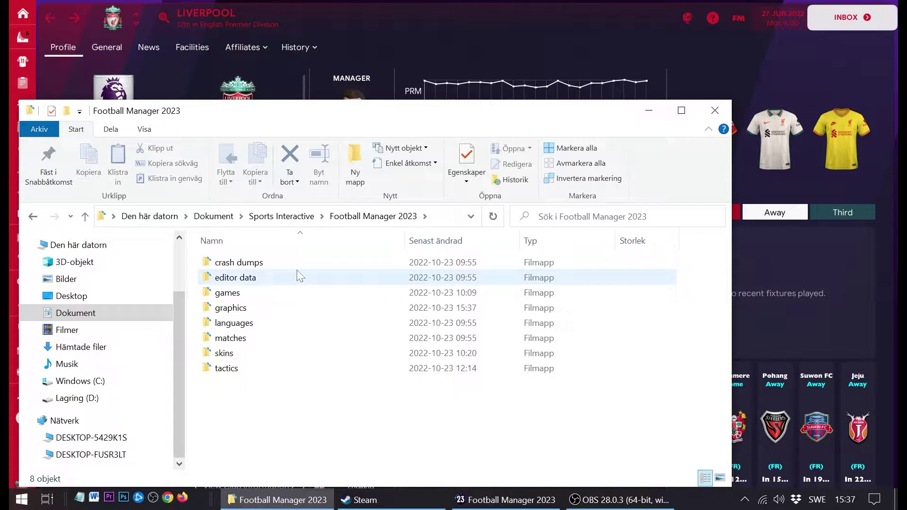
double_click(230, 293)
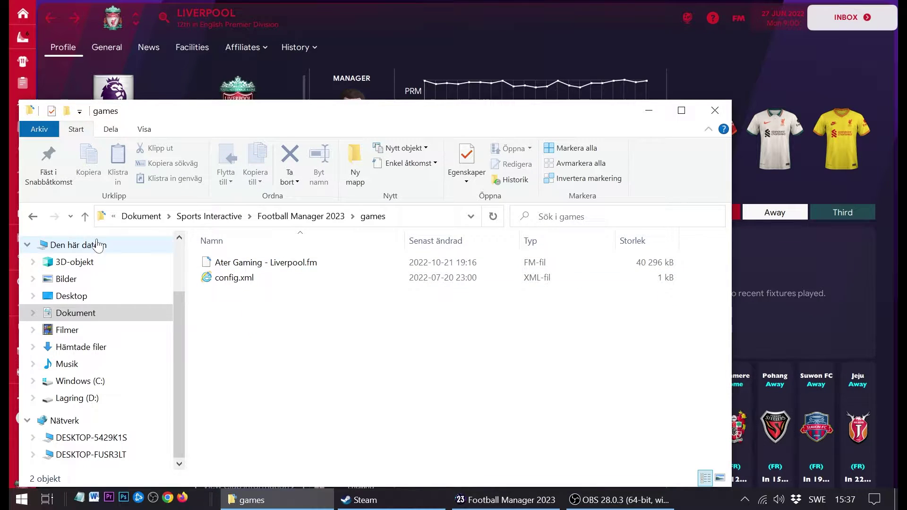
left_click(33, 216)
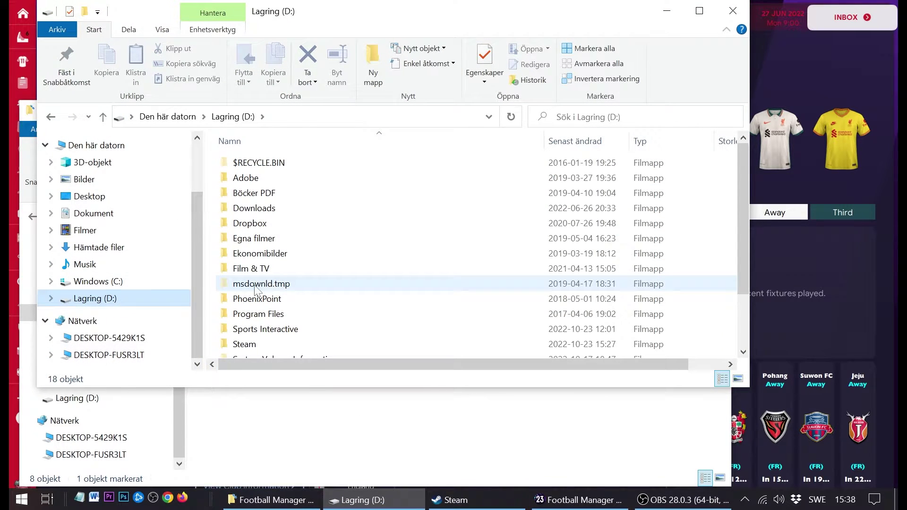
Step: Open Sports Interactive\Football Manager 2023 on drive D: in the second window and move that window clear of the Documents one
scroll(255, 289, "down", 2)
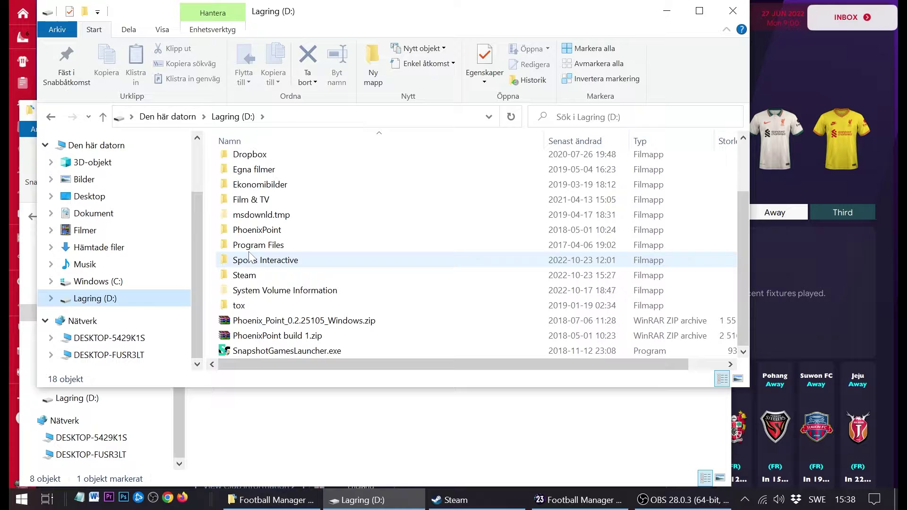
double_click(251, 259)
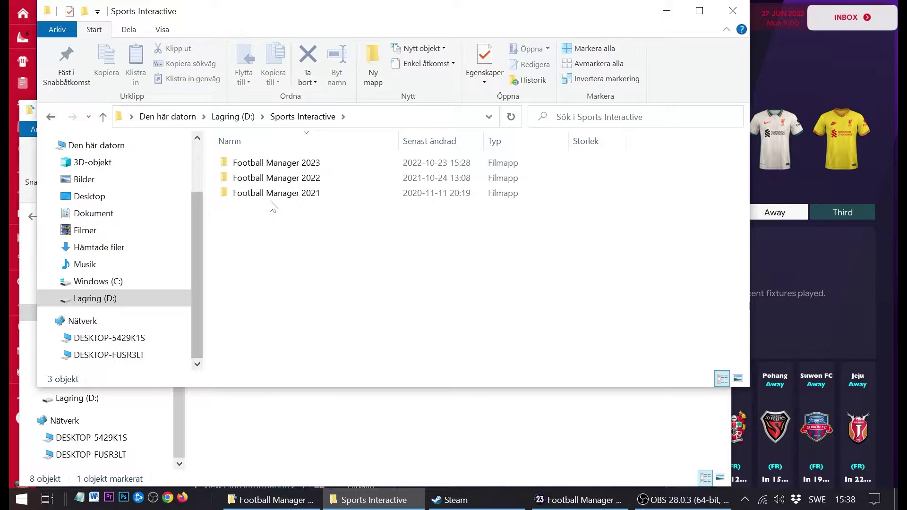
double_click(270, 163)
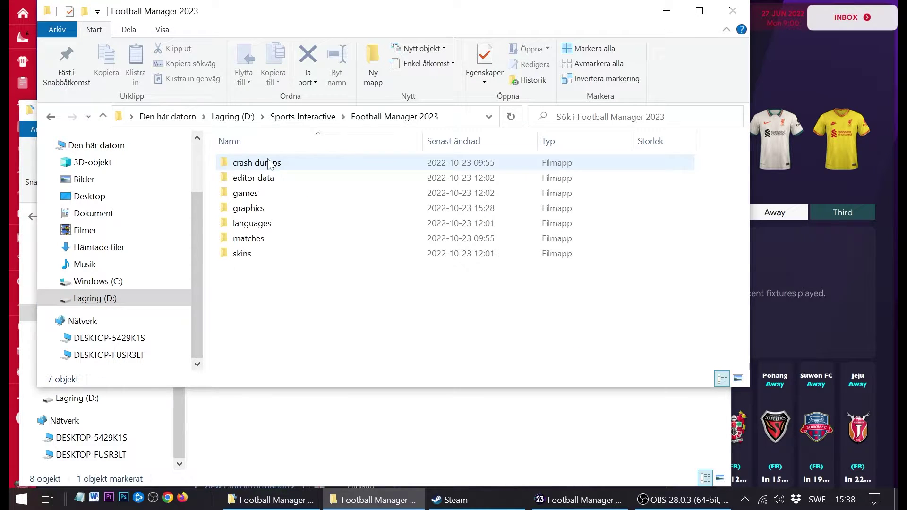
left_click_drag(298, 14, 500, 74)
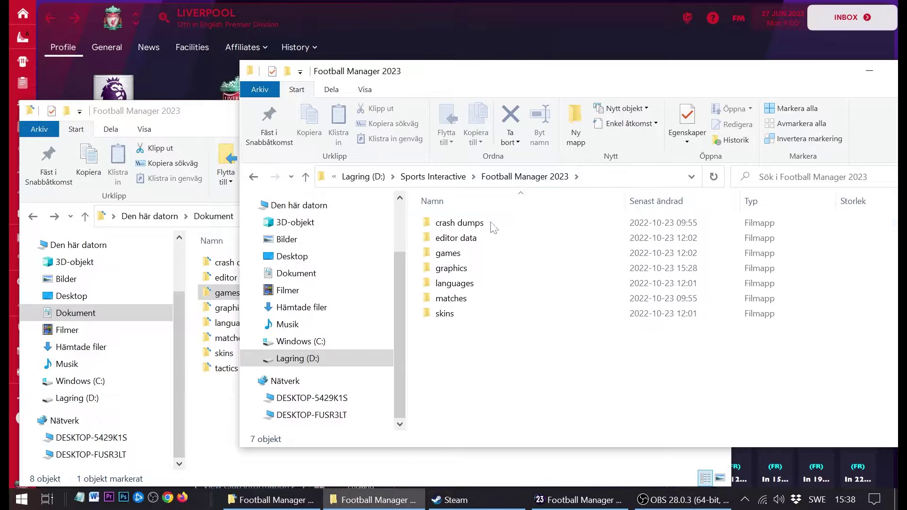
Step: Delete the Ater Gaming - Liverpool.fm save from the games folder of Football Manager 2023 under Documents
left_click(217, 424)
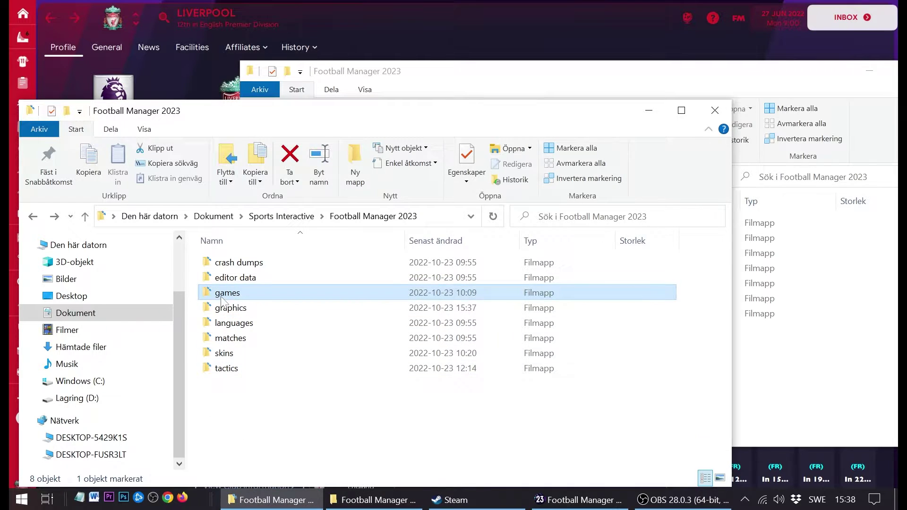
double_click(245, 293)
left_click(242, 264)
key("Delete")
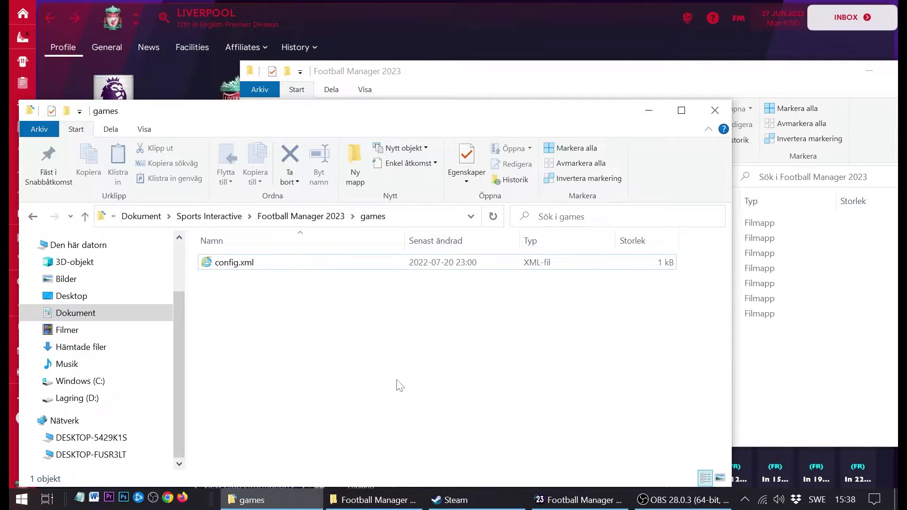
Step: Switch to Football Manager 2023 and show the General category of its advanced preferences
left_click(430, 44)
left_click(472, 17)
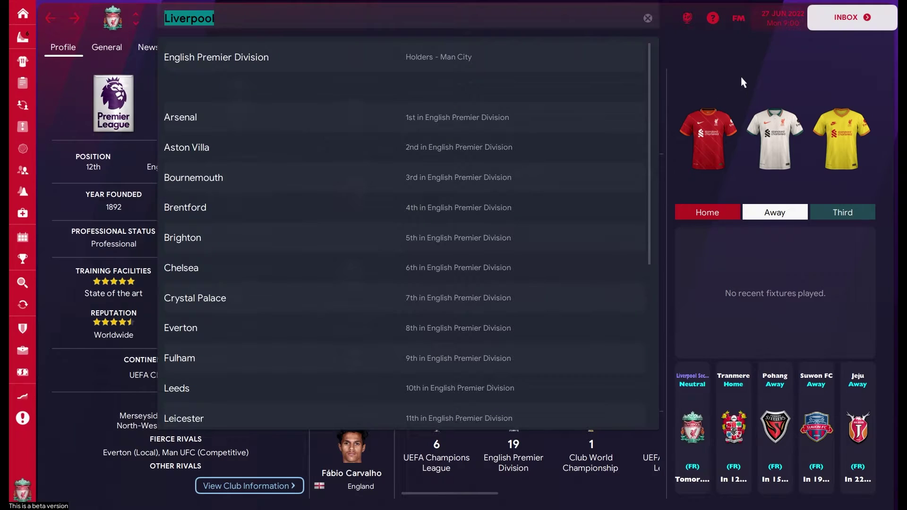
left_click(752, 26)
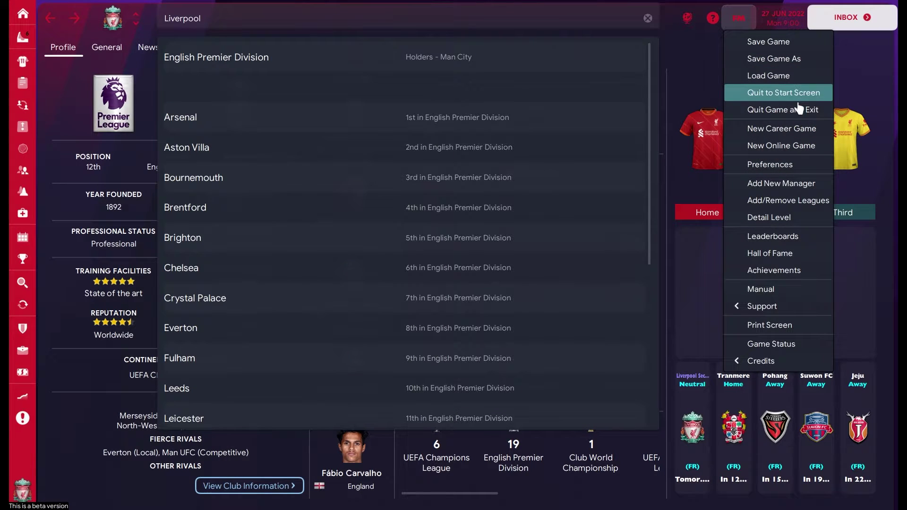
left_click(806, 166)
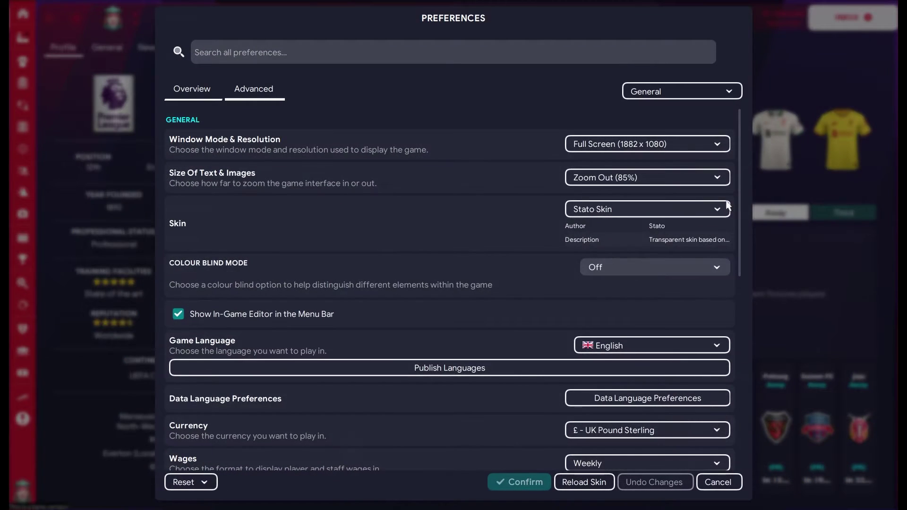
left_click(194, 88)
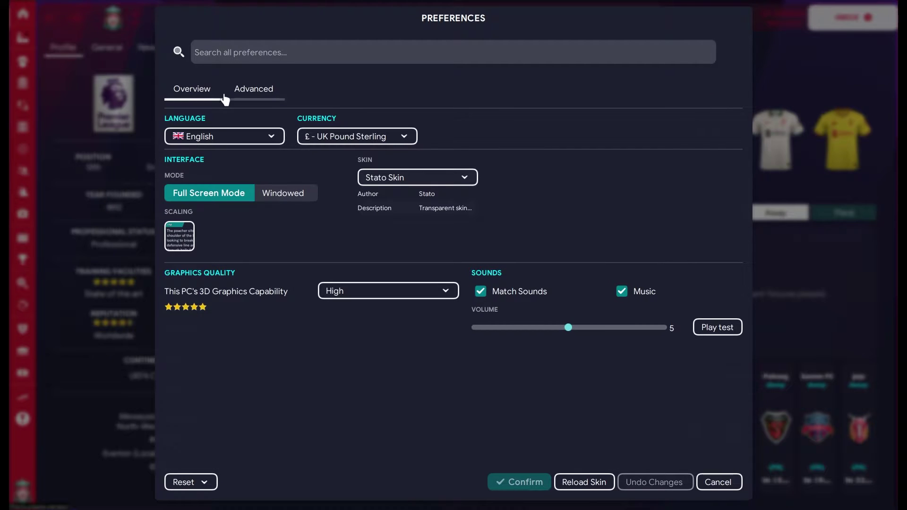
left_click(248, 93)
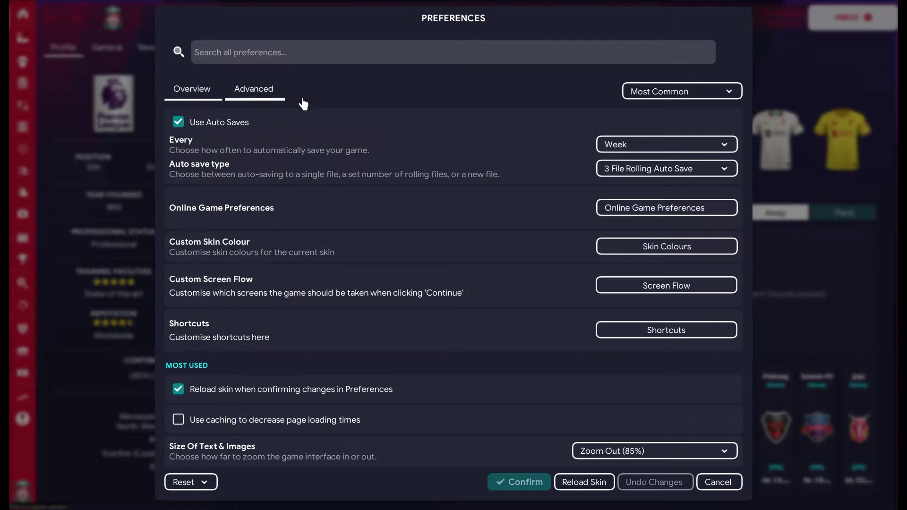
left_click(684, 97)
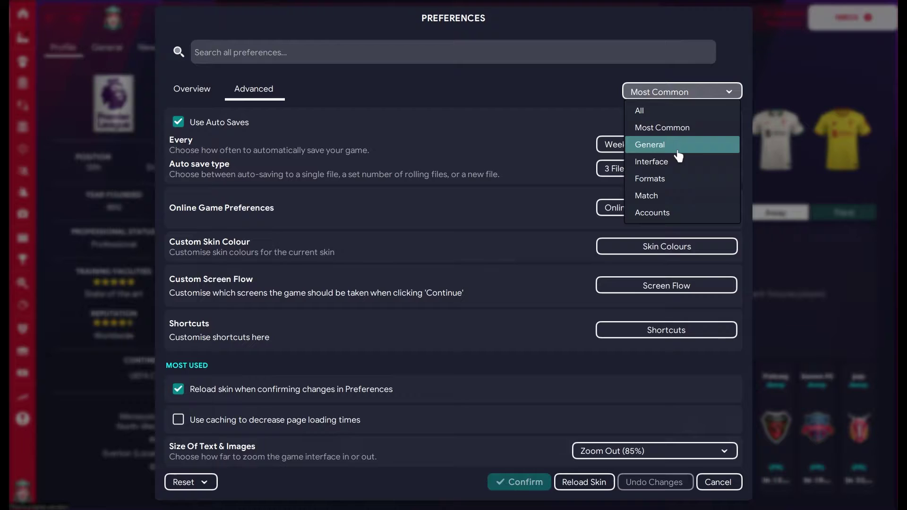
left_click(679, 146)
Step: Change the file save location to D:\Sports Interactive\Football Manager 2023 and confirm the preferences
scroll(614, 322, "down", 3)
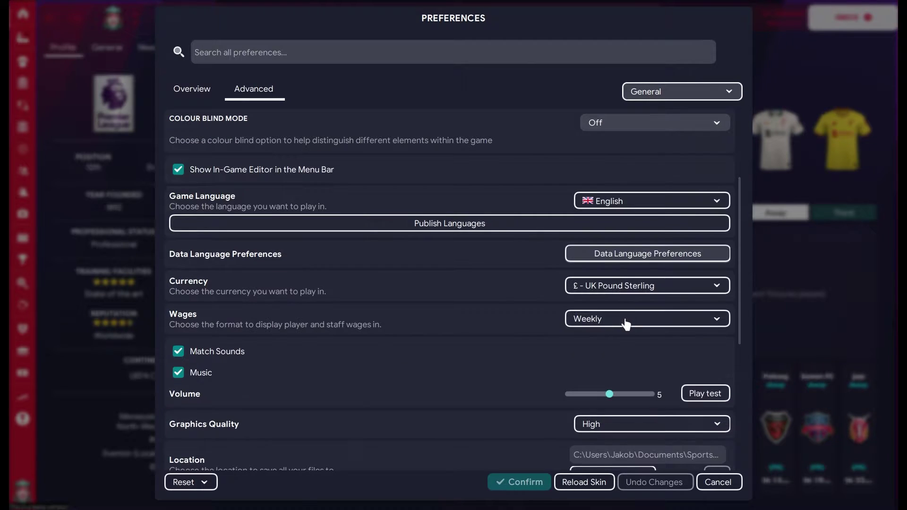
scroll(626, 329, "down", 5)
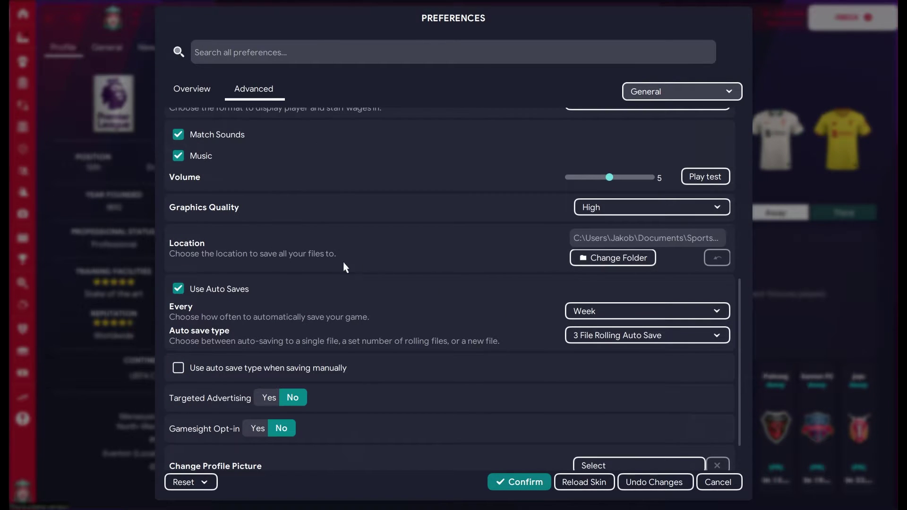
left_click(633, 257)
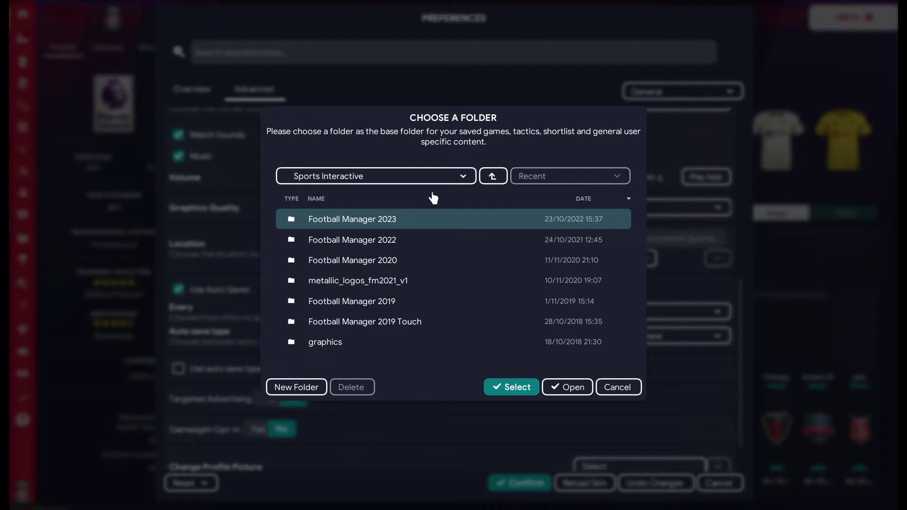
left_click(382, 182)
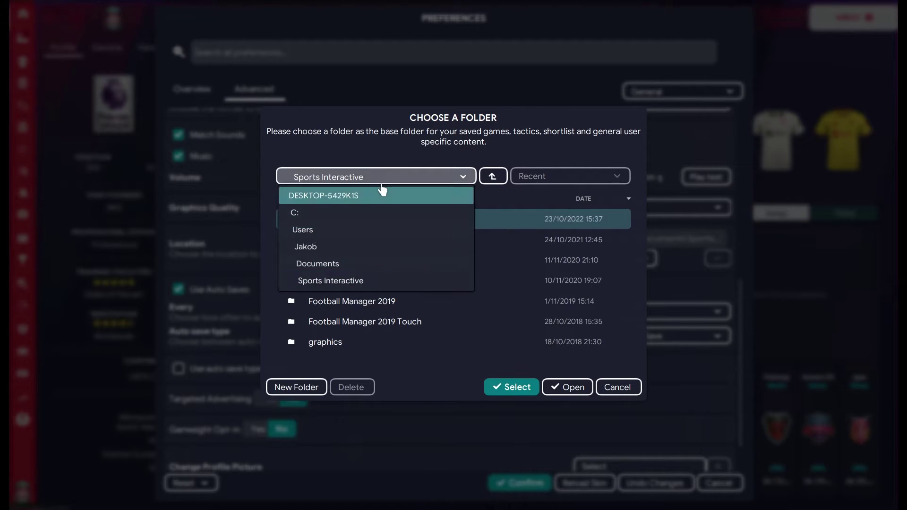
left_click(361, 214)
left_click(494, 181)
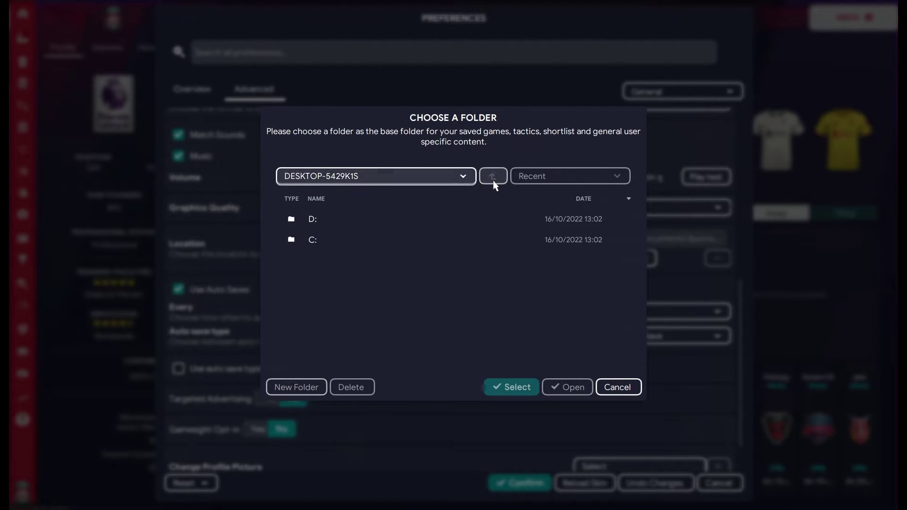
double_click(332, 219)
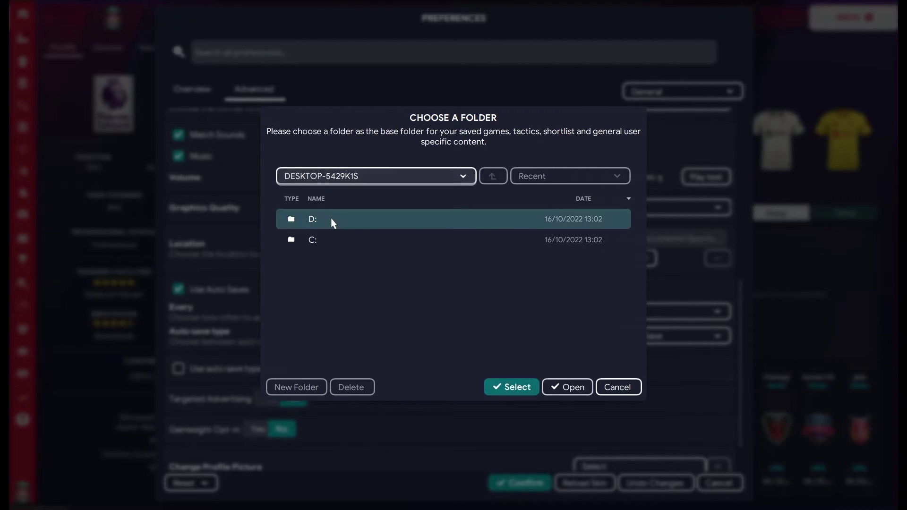
scroll(349, 286, "down", 4)
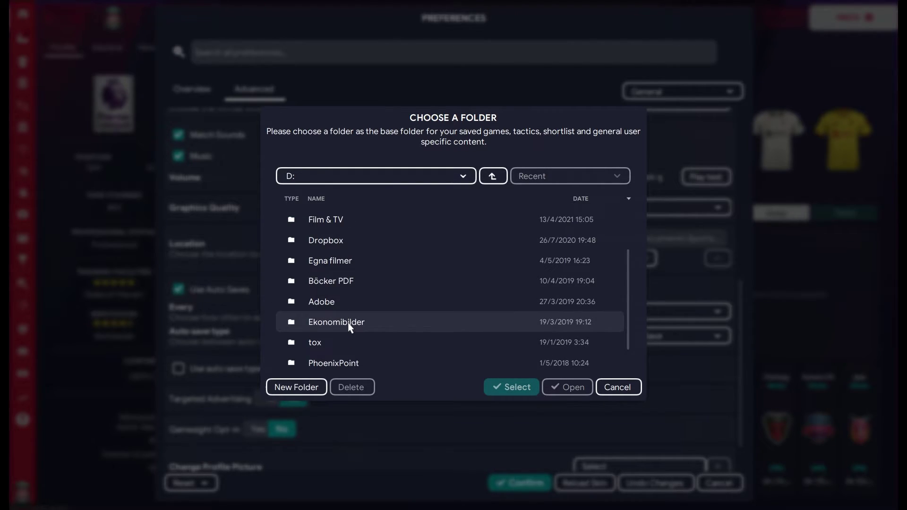
scroll(350, 330, "up", 4)
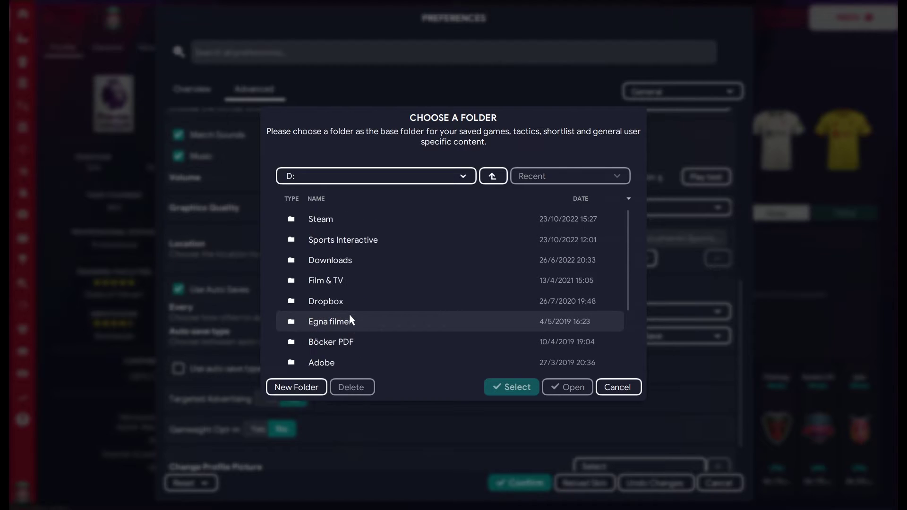
double_click(352, 241)
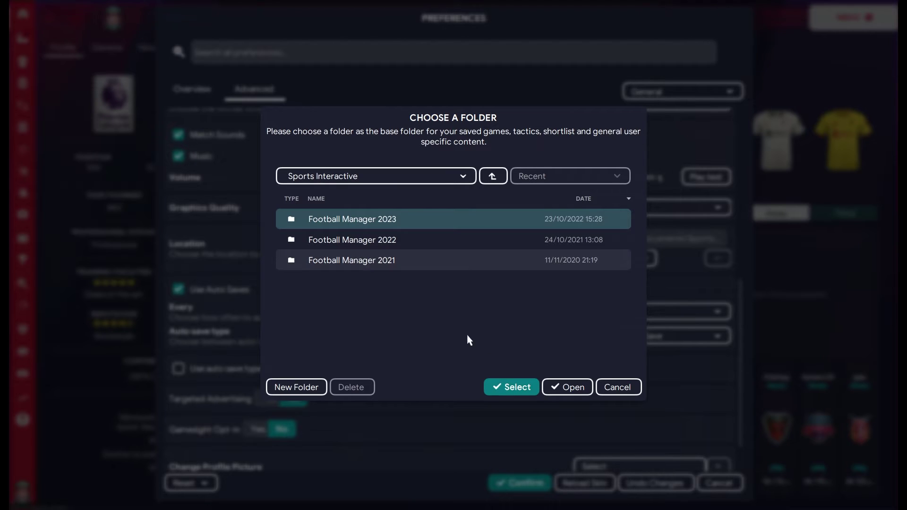
left_click(518, 387)
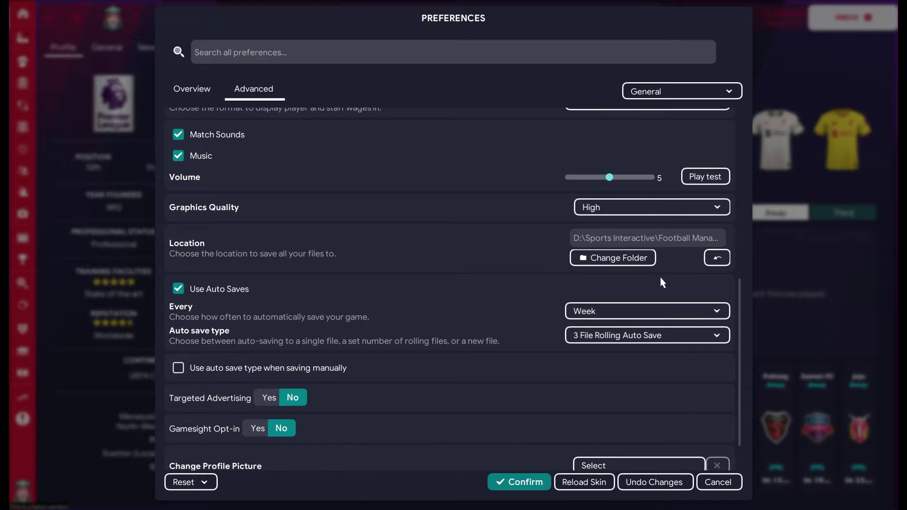
left_click(530, 482)
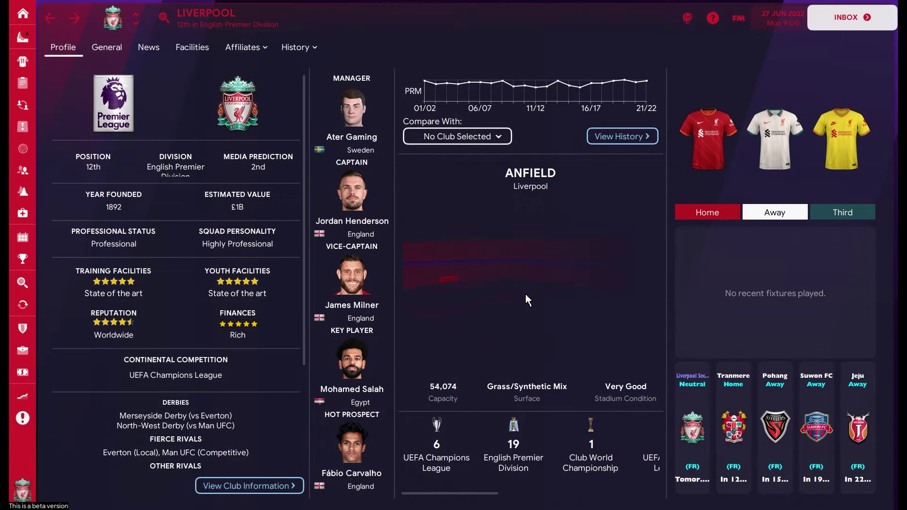
Step: Quit the current game, exit Football Manager 2023, and relaunch it from Steam
left_click(739, 18)
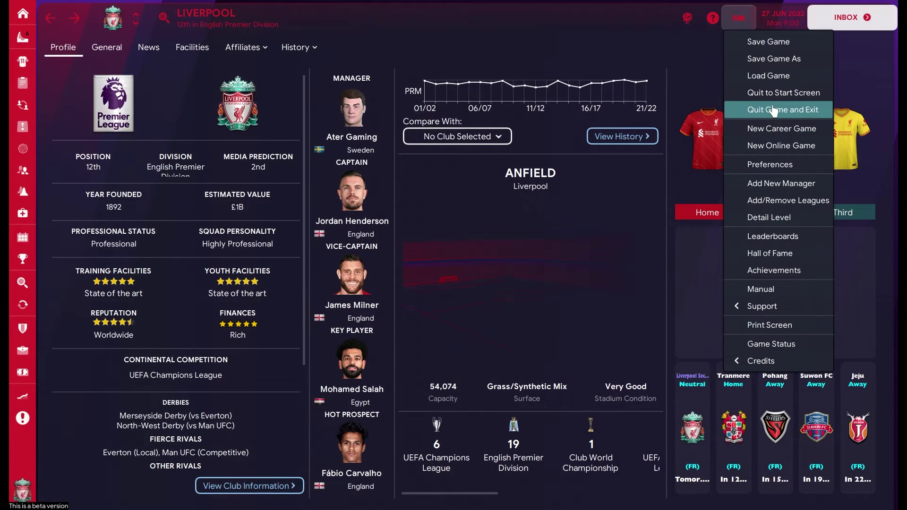
left_click(774, 110)
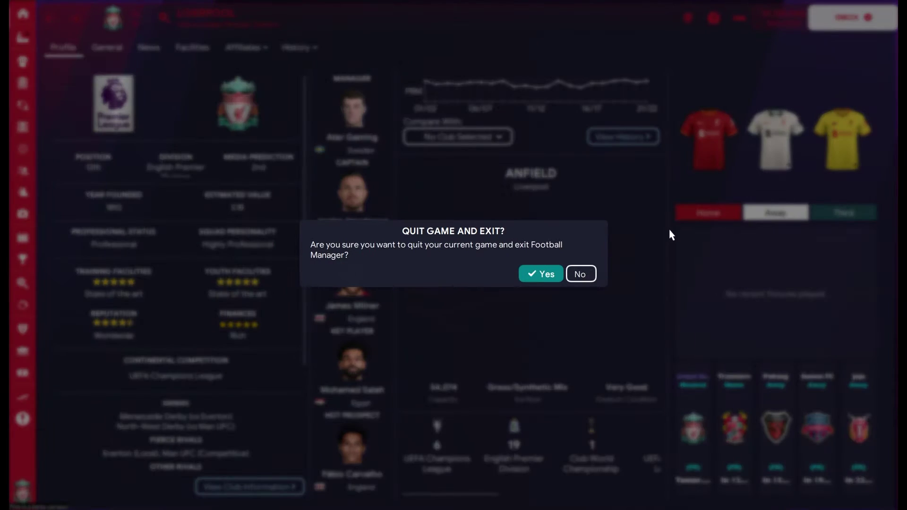
left_click(538, 273)
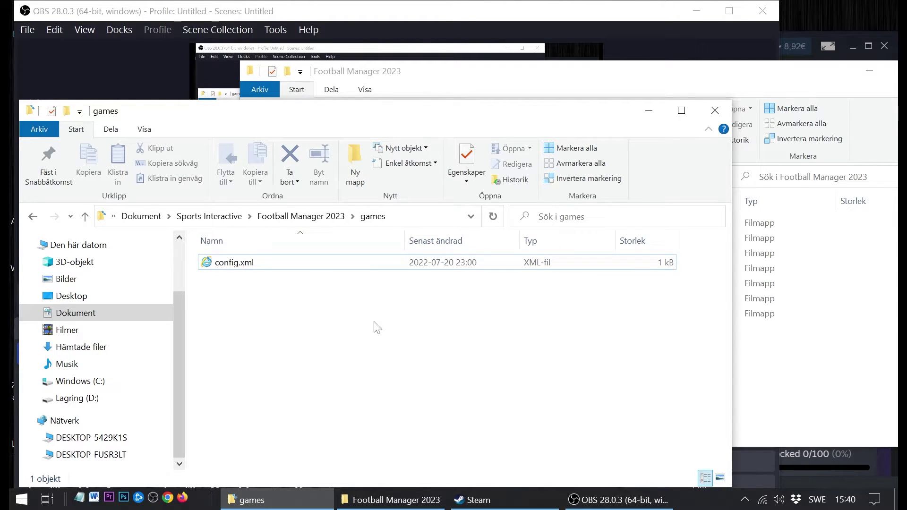
left_click(477, 500)
left_click(404, 280)
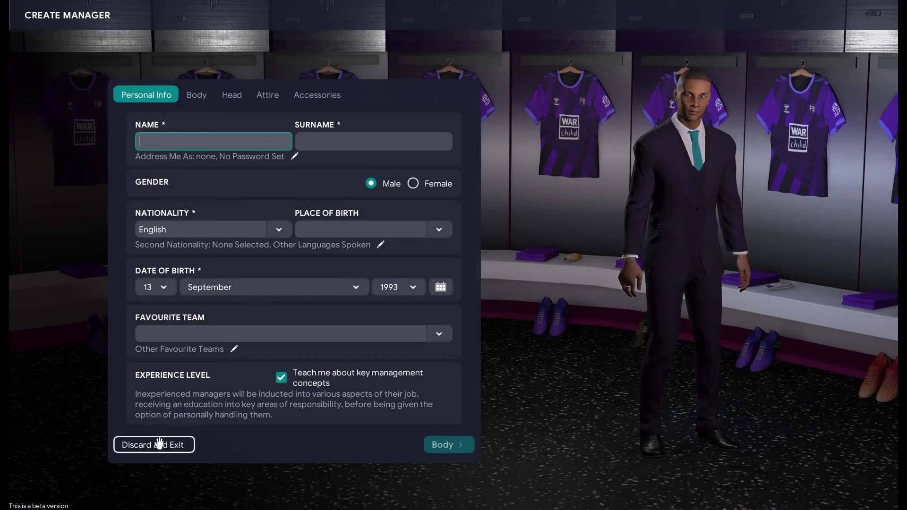
Step: Discard the manager creation and open the list of local saved games to load
left_click(156, 445)
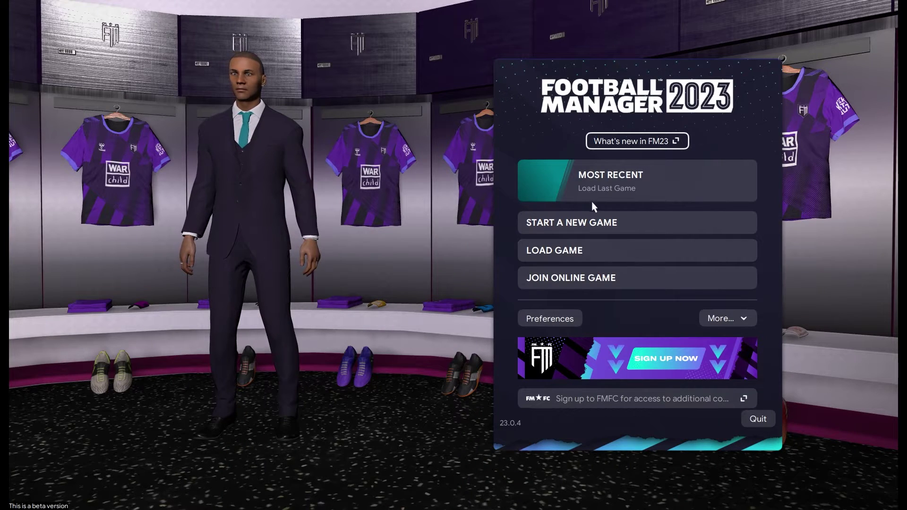
left_click(581, 251)
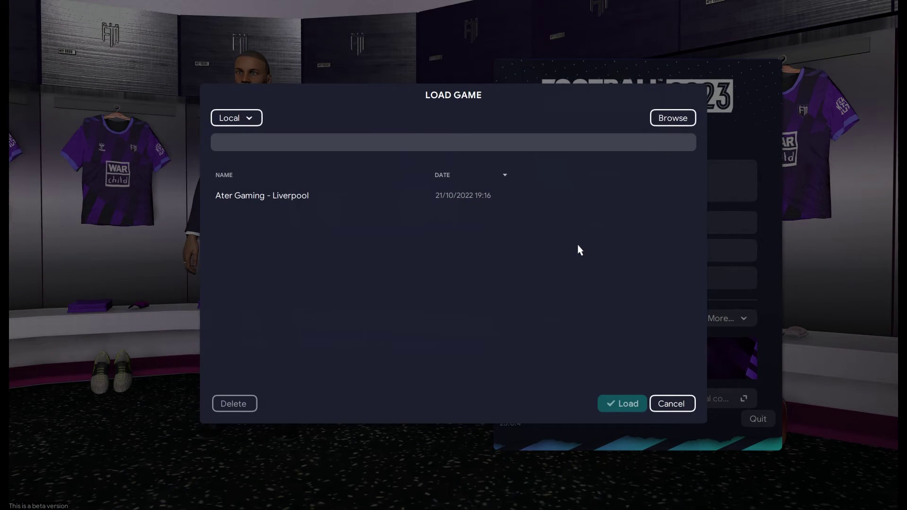
Step: Load the local Liverpool career save and show the club's profile page
left_click(286, 196)
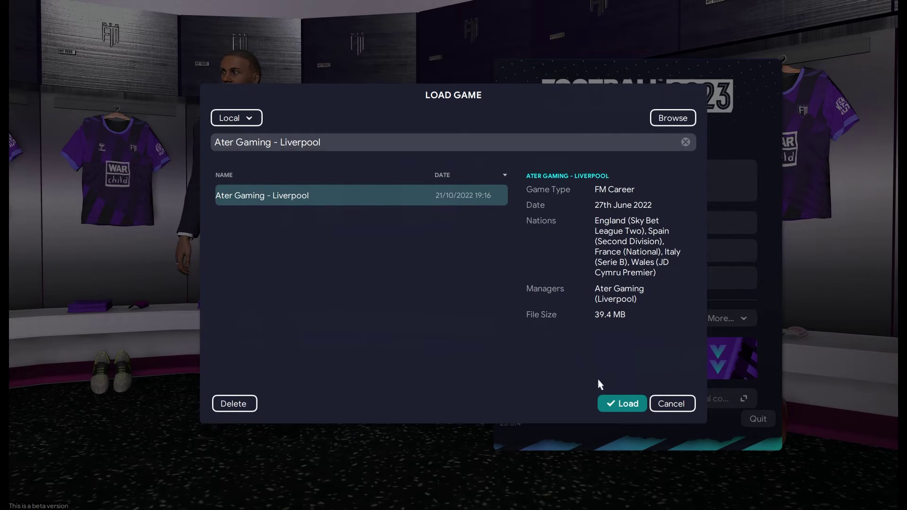
left_click(632, 404)
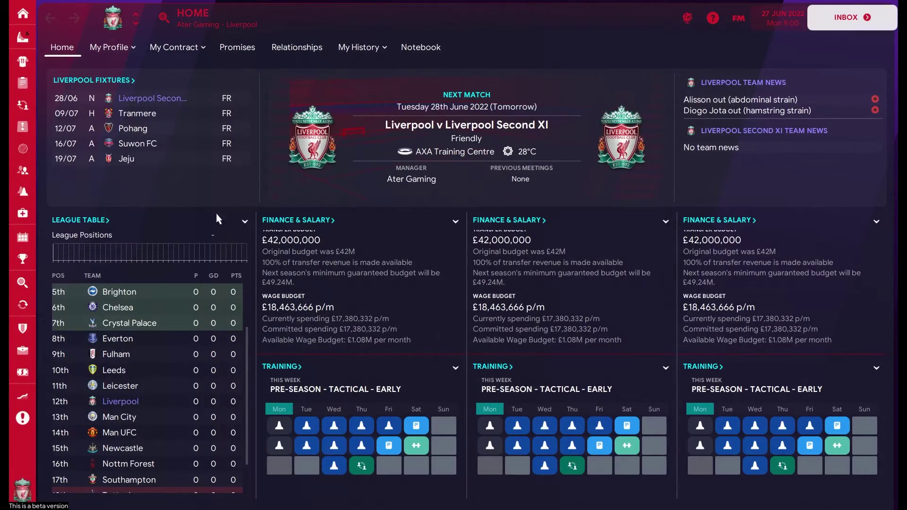
left_click(22, 328)
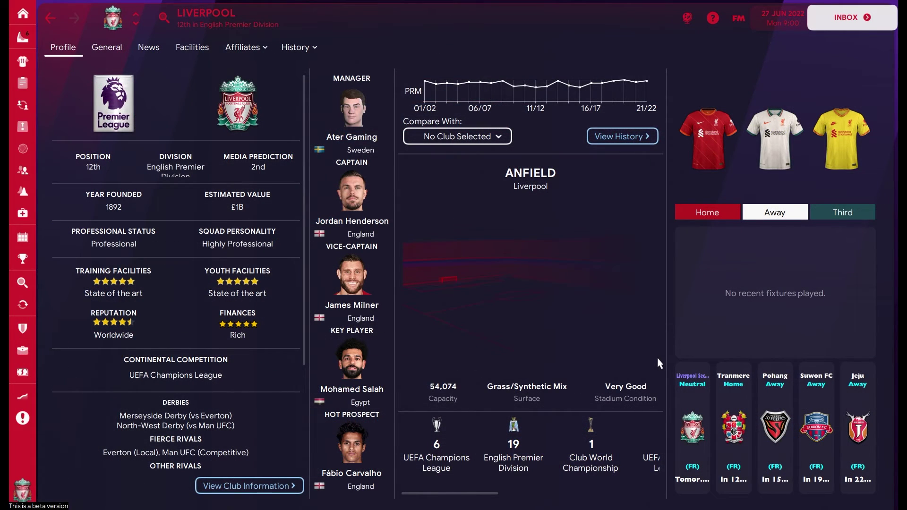
Step: Check the file save location in the General category of the advanced preferences, and close them without saving changes
left_click(739, 18)
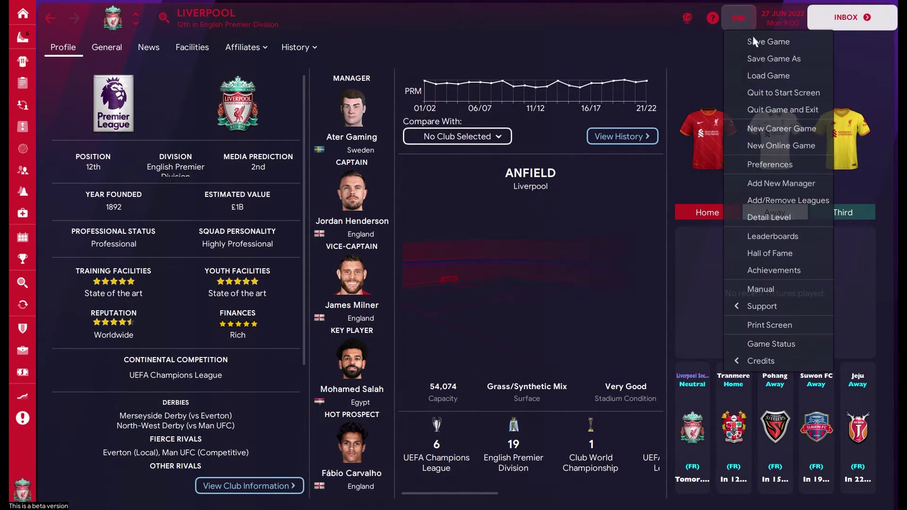
left_click(813, 171)
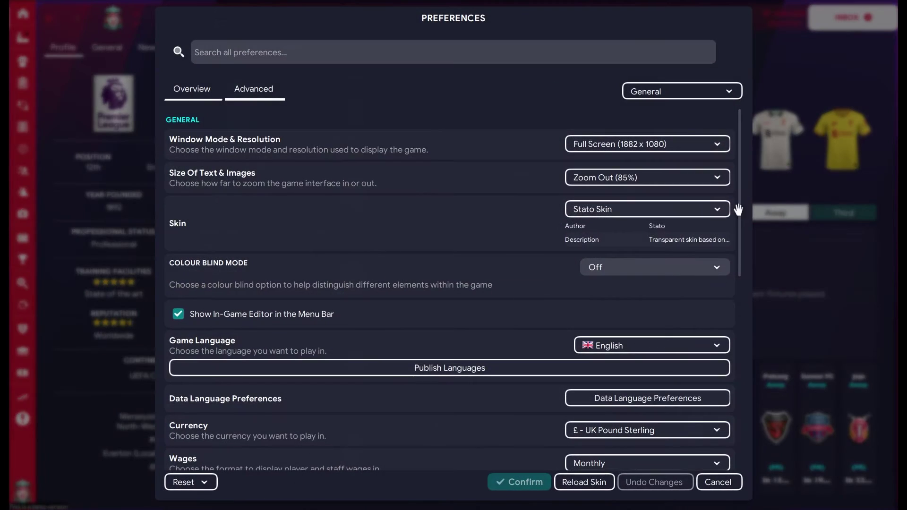
scroll(629, 324, "down", 3)
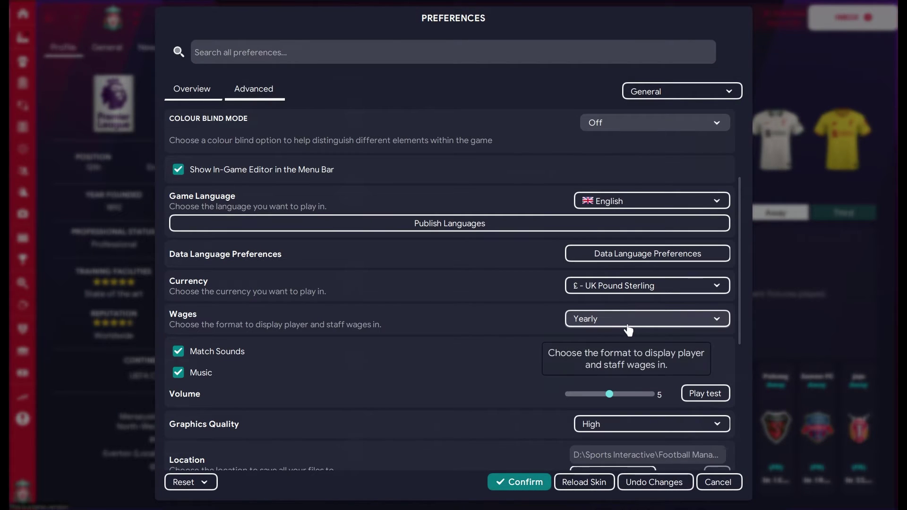
scroll(633, 328, "down", 3)
scroll(645, 340, "down", 3)
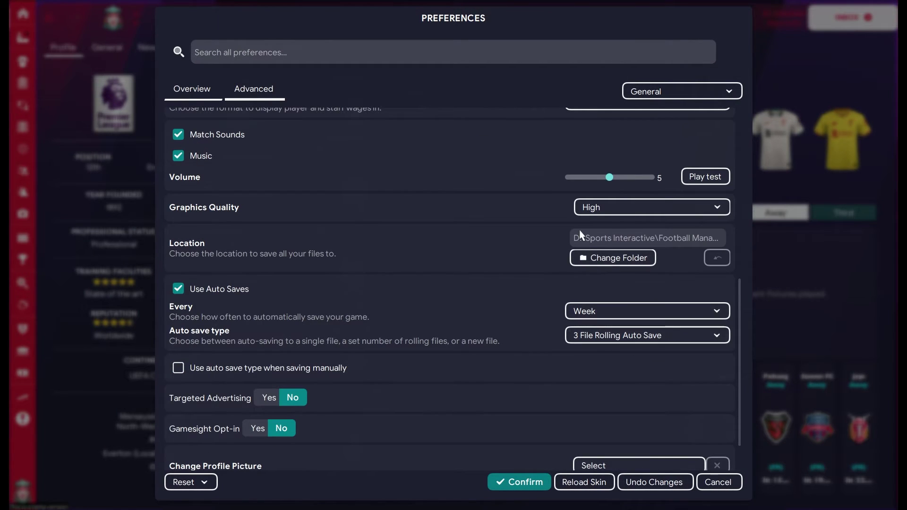
left_click(709, 479)
Step: Switch to File Explorer, check the games folder in D:\Sports Interactive\Football Manager 2023, and return to the club profile in Football Manager 2023
key("alt+Tab")
key("alt+Tab")
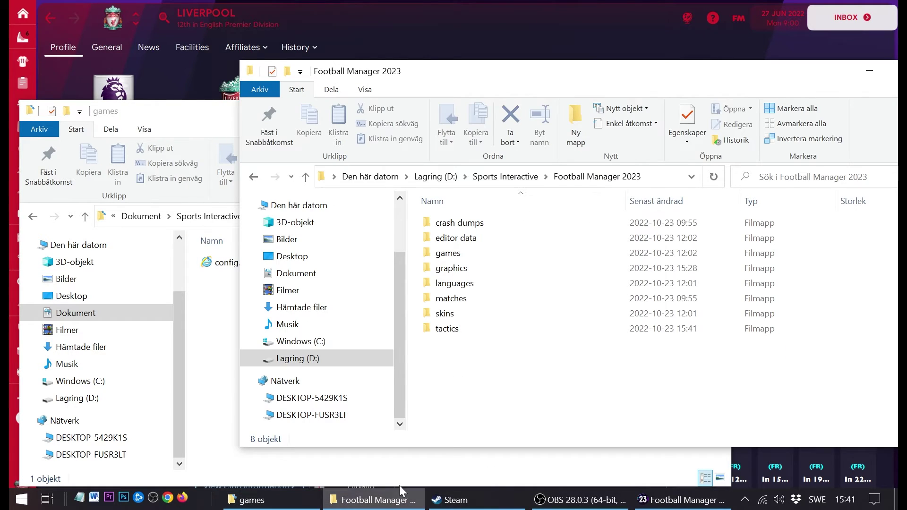
double_click(461, 255)
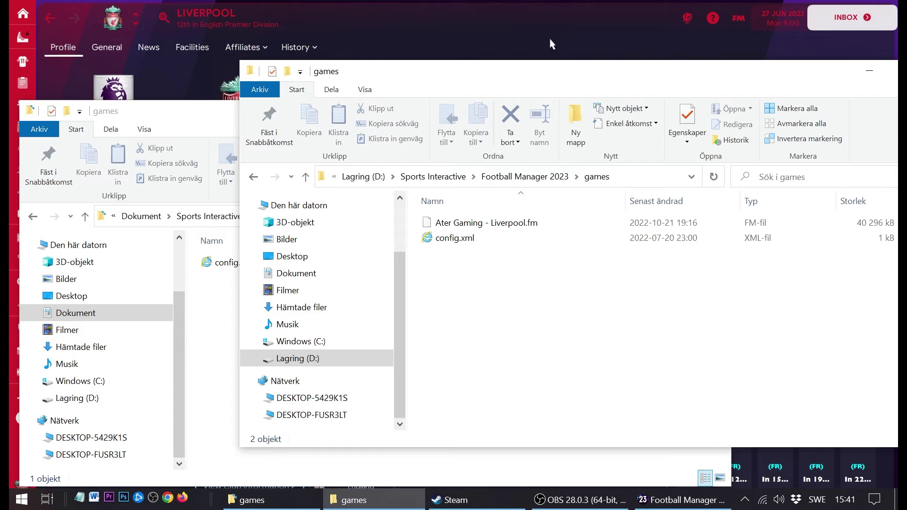
left_click(526, 33)
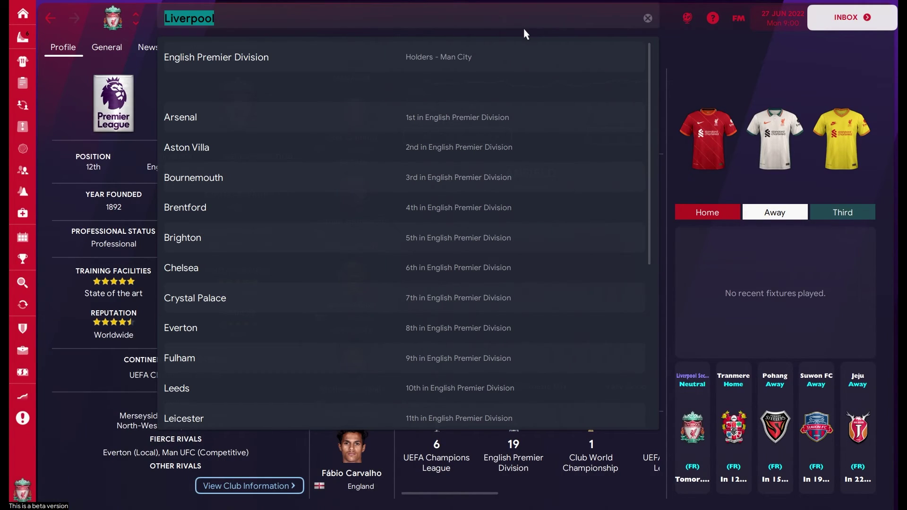
left_click(885, 318)
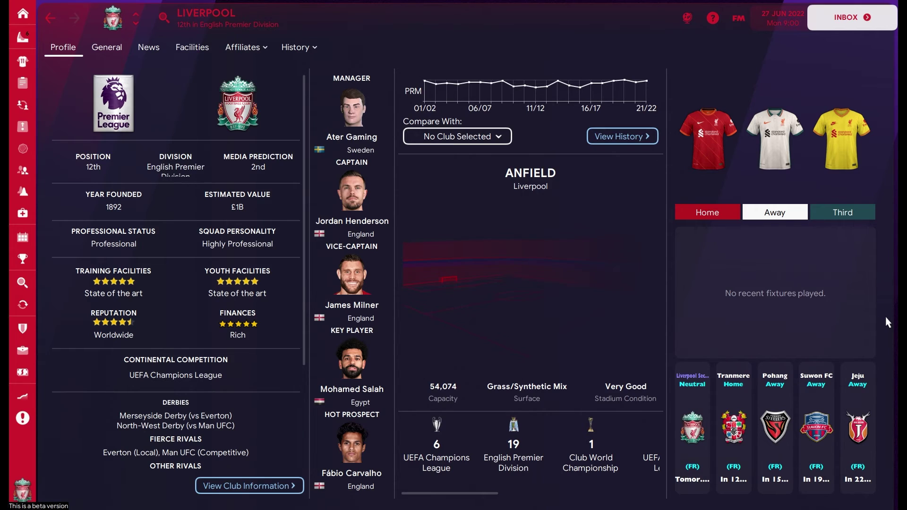